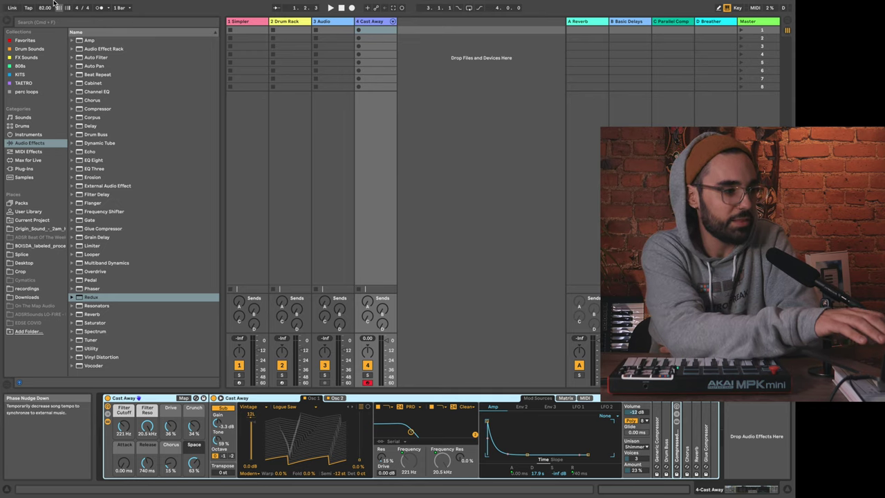
# Open the Link/MIDI page of Live's Preferences
pyautogui.click(31, 4)
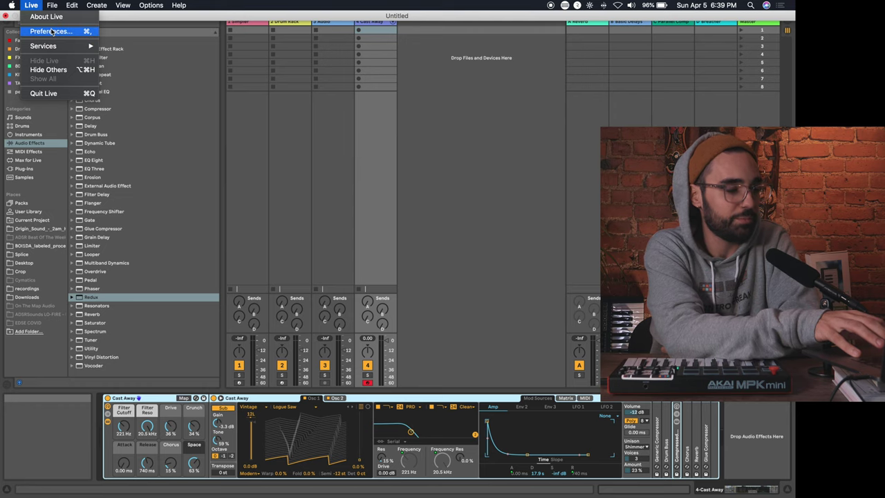
pyautogui.click(50, 31)
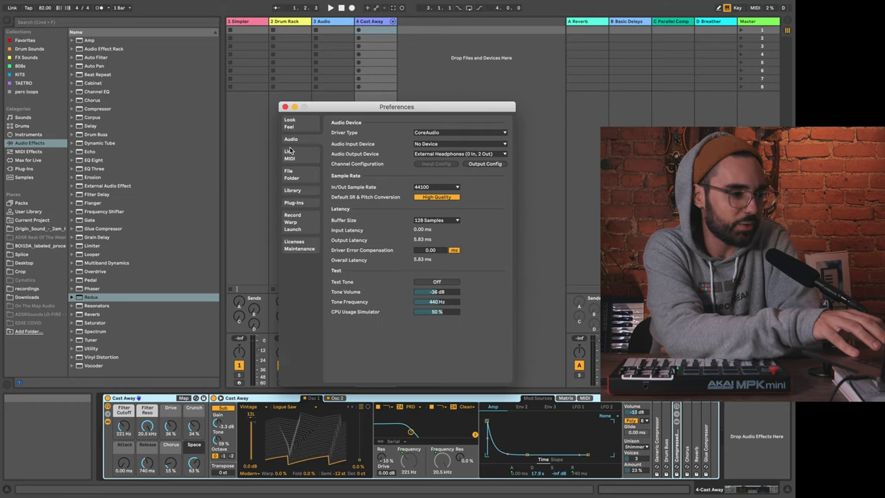
pyautogui.click(289, 153)
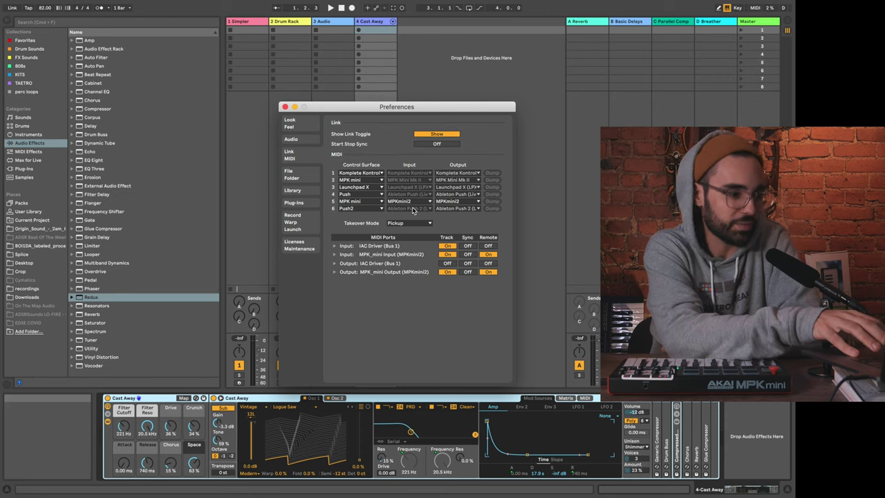
# Assign MPK mini to control surface slot 5, with MPKmini2 as input and output
pyautogui.click(367, 203)
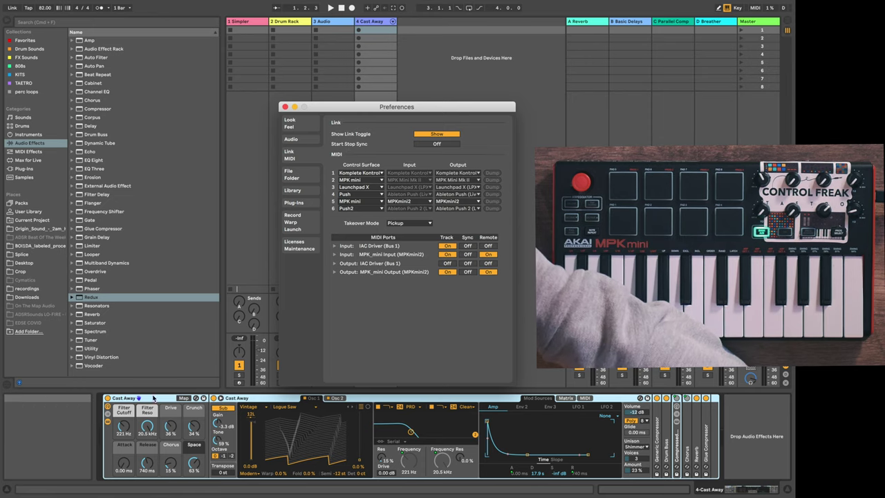
pyautogui.click(144, 403)
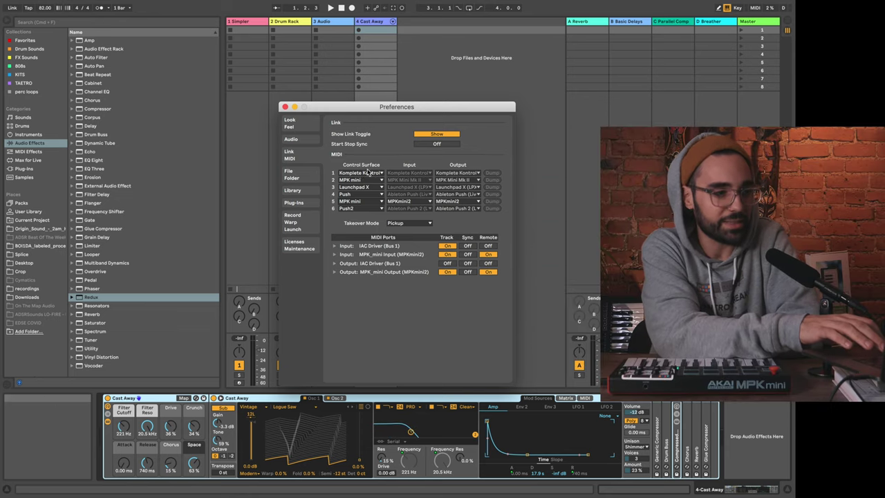
pyautogui.click(361, 180)
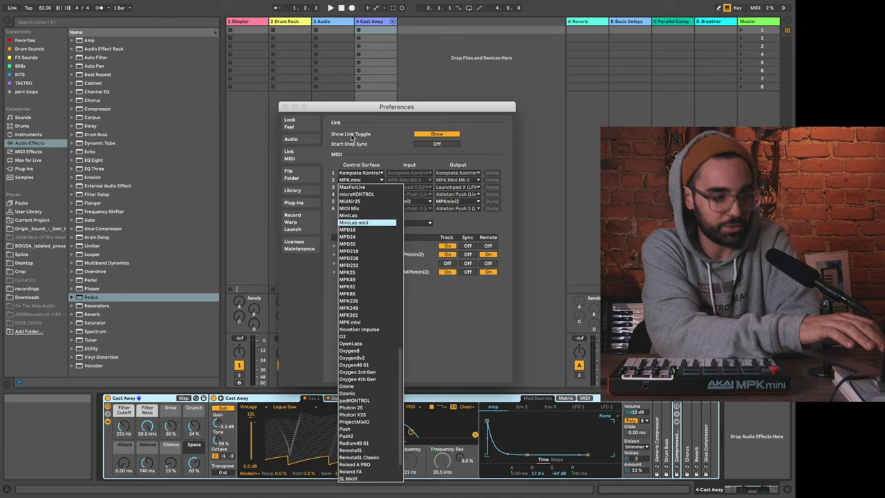
pyautogui.click(349, 322)
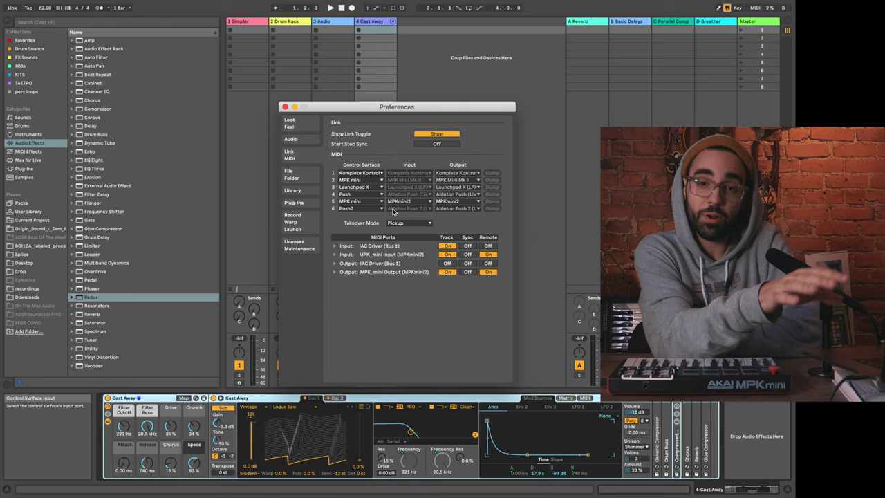
pyautogui.click(374, 205)
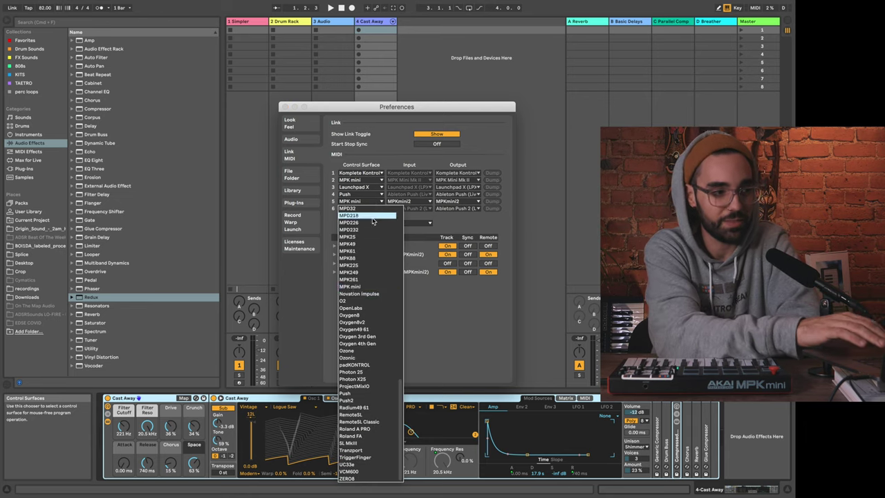
pyautogui.scroll(10, 370, 218)
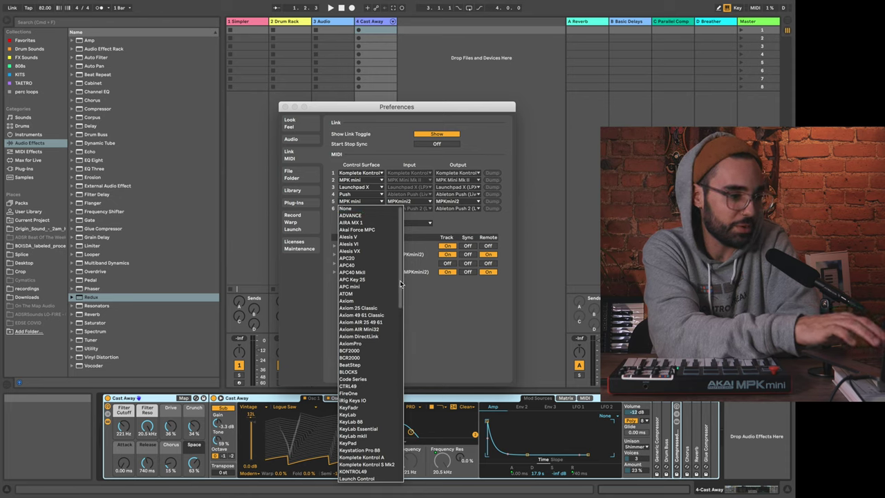
pyautogui.moveTo(401, 285); pyautogui.dragTo(389, 384)
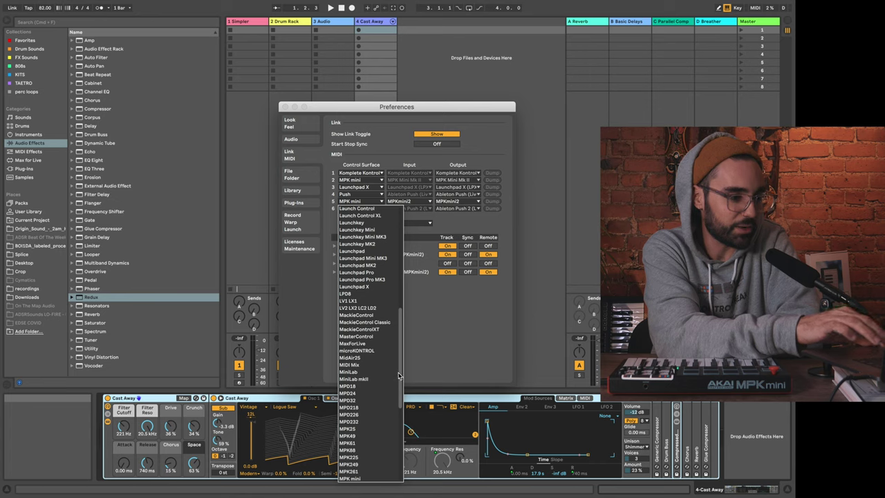
pyautogui.scroll(-3, 393, 394)
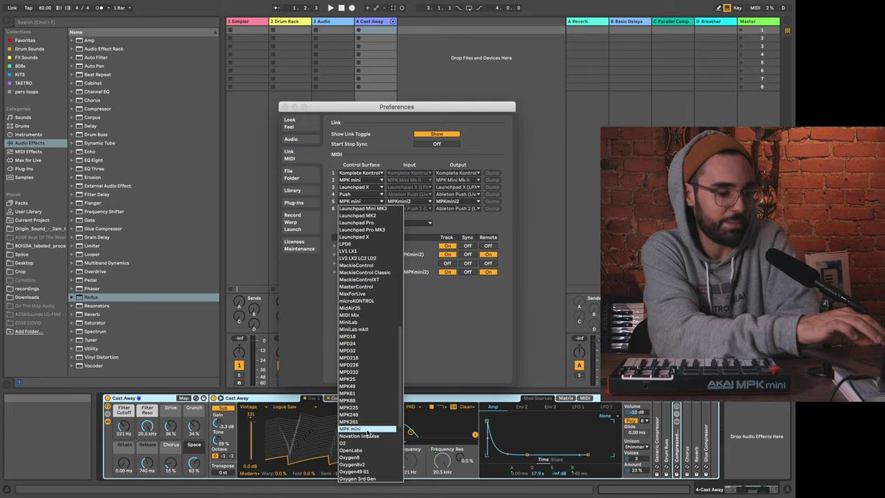
pyautogui.click(387, 428)
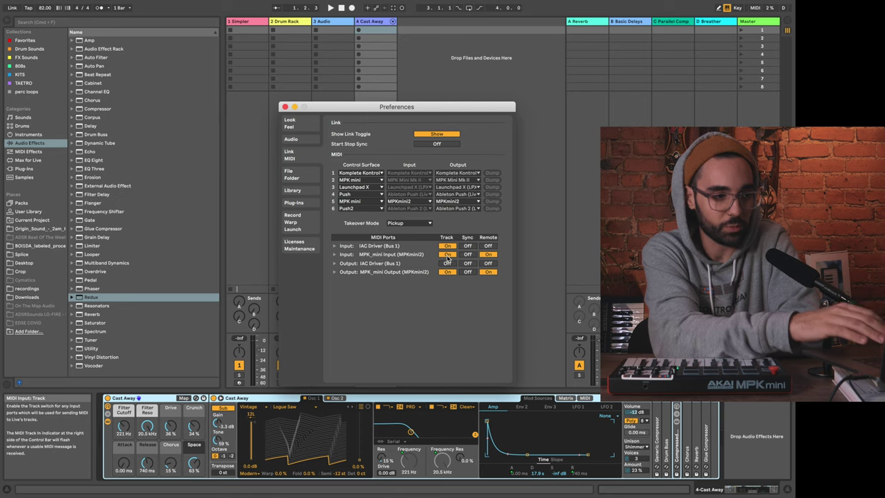
pyautogui.click(489, 255)
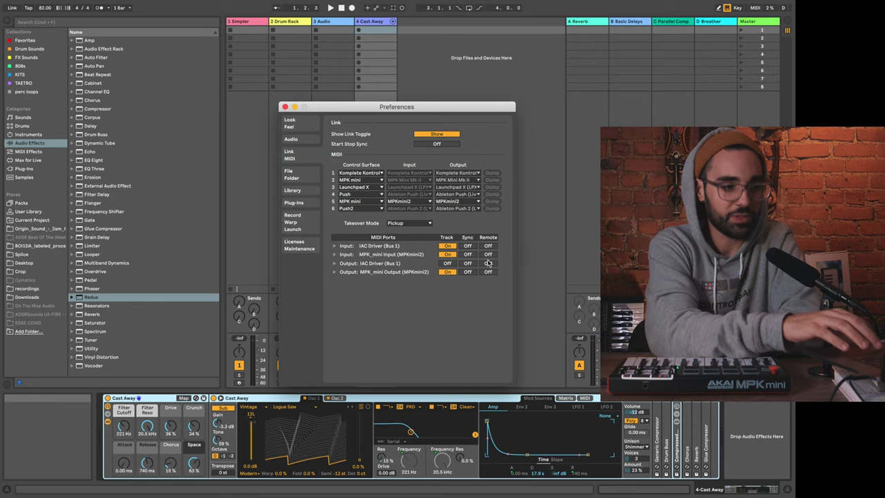
pyautogui.click(488, 253)
pyautogui.click(492, 274)
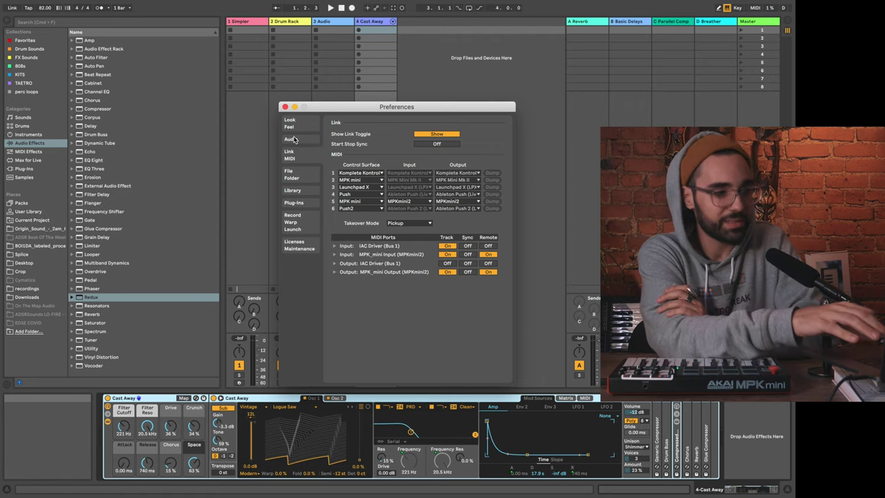
pyautogui.click(284, 107)
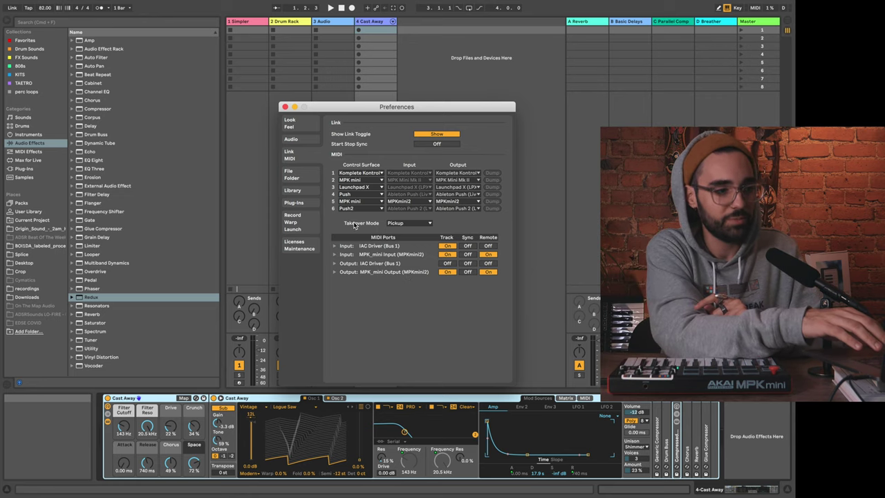
# Change the takeover mode for the knobs, then reopen the Preferences window
pyautogui.click(410, 223)
pyautogui.click(403, 244)
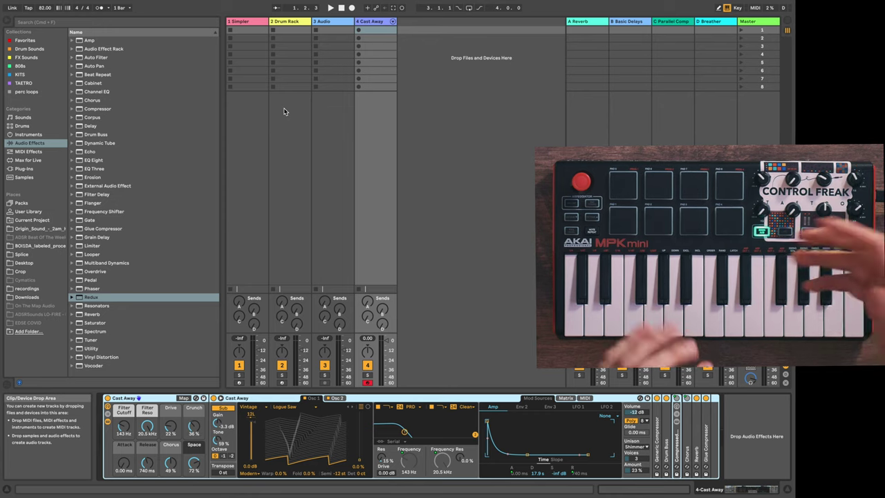
pyautogui.moveTo(199, 5)
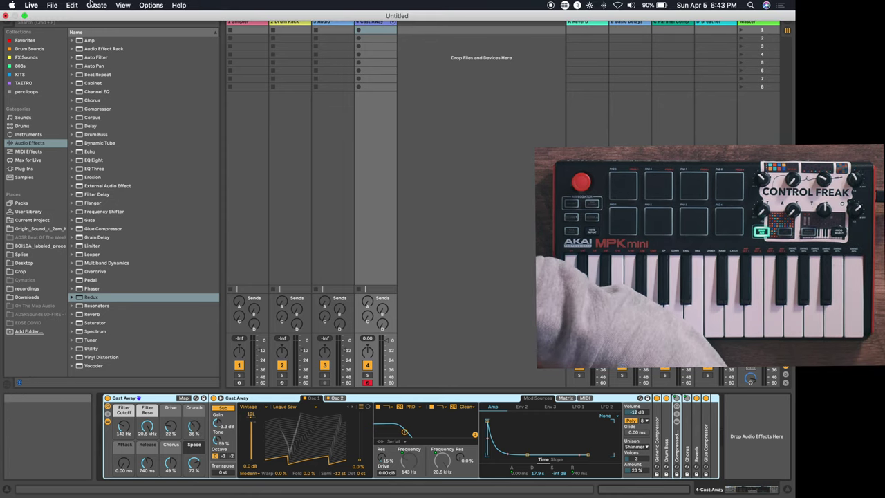
pyautogui.click(33, 6)
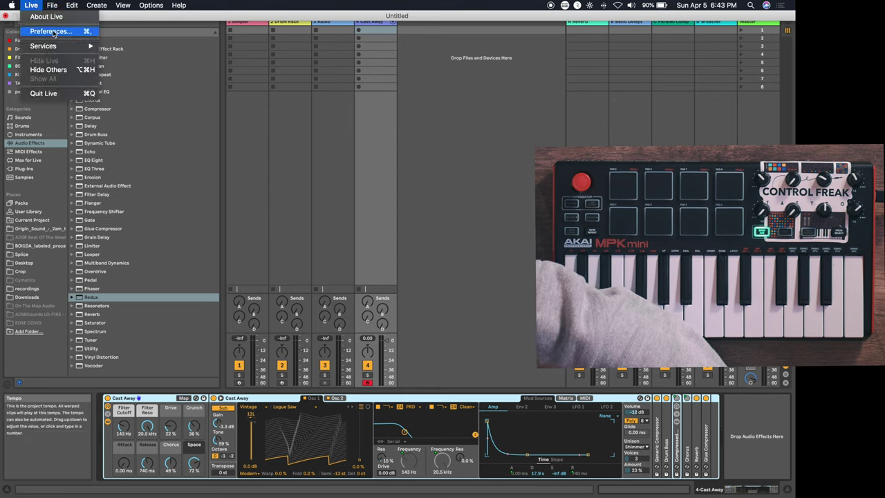
pyautogui.click(51, 31)
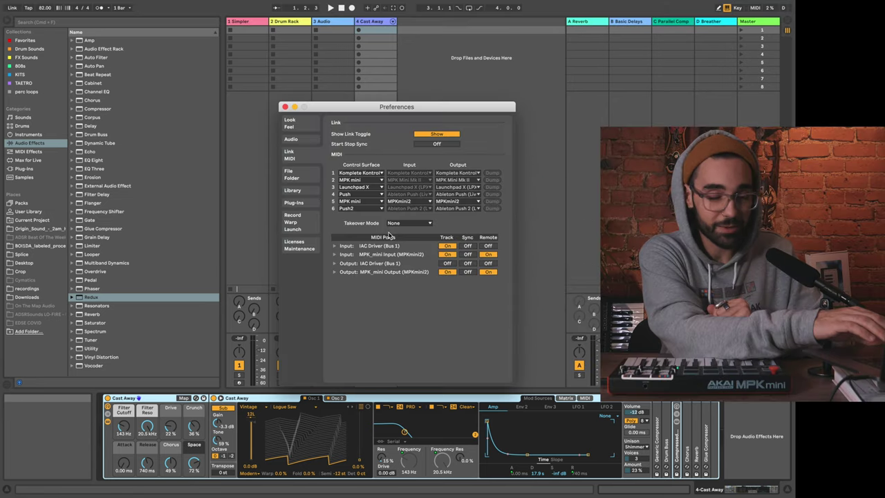
# Set Takeover Mode to Pickup and close Preferences
pyautogui.click(405, 223)
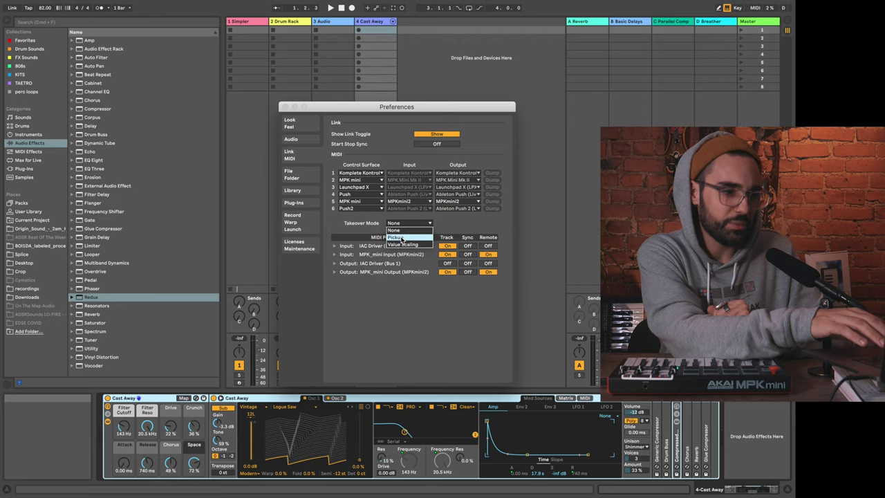
pyautogui.click(401, 239)
pyautogui.click(284, 107)
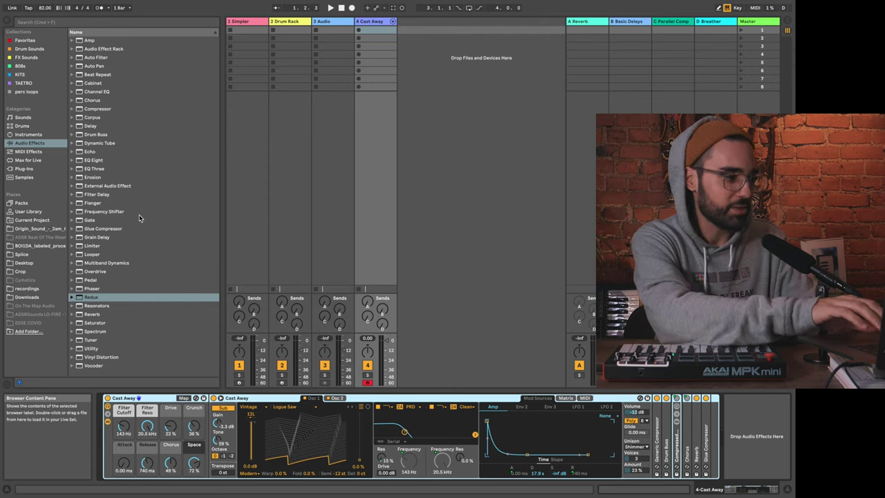
# Add Redux after the Cast Away instrument with Soft downsampling, then view the Simpler track
pyautogui.moveTo(94, 296); pyautogui.dragTo(725, 415)
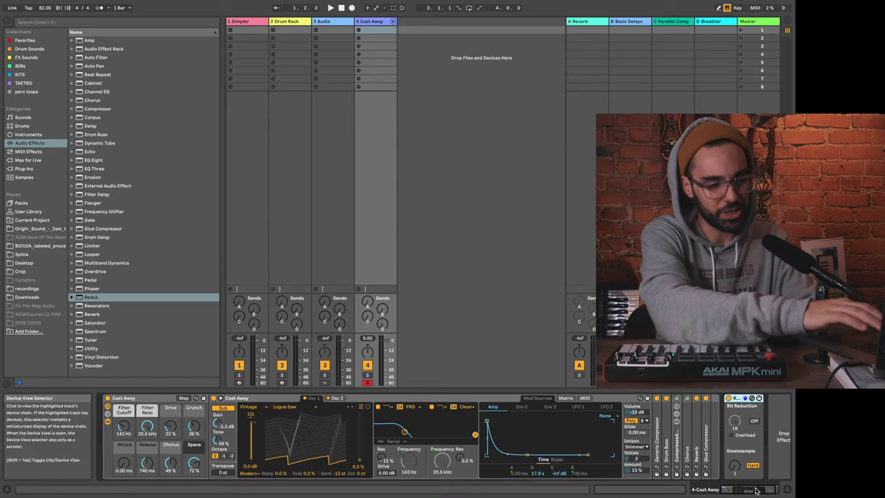
pyautogui.click(753, 466)
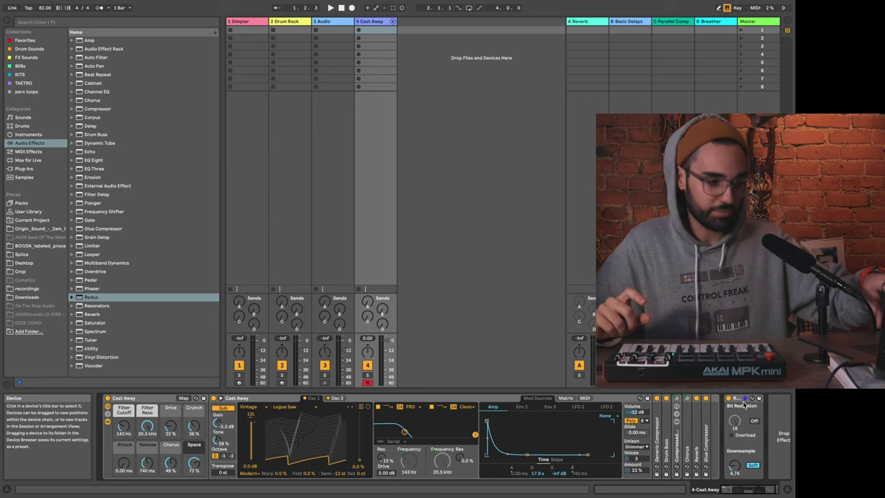
pyautogui.click(144, 398)
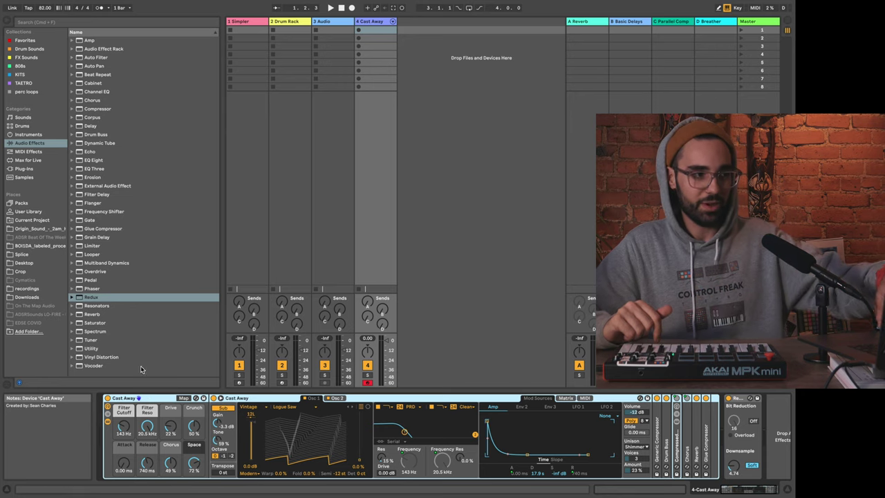
pyautogui.click(252, 22)
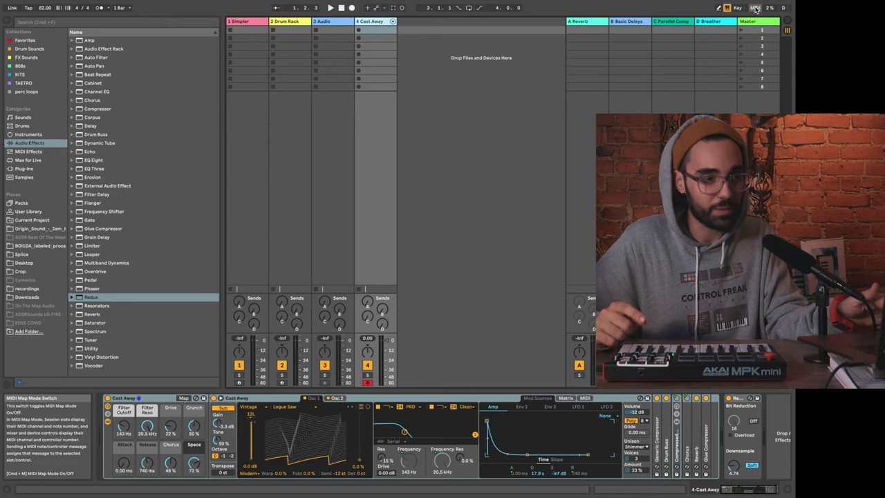
# In MIDI Map Mode, target Redux's Downsample knob for the CC 8 mapping
pyautogui.click(755, 8)
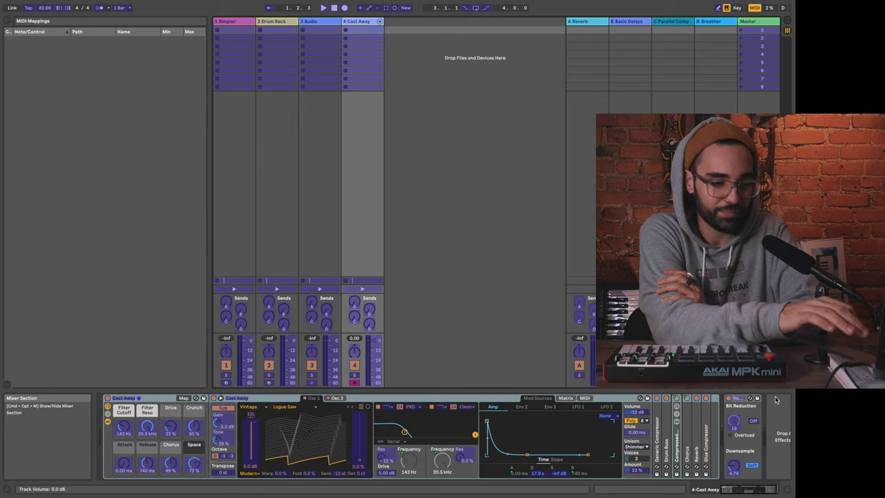
pyautogui.click(735, 469)
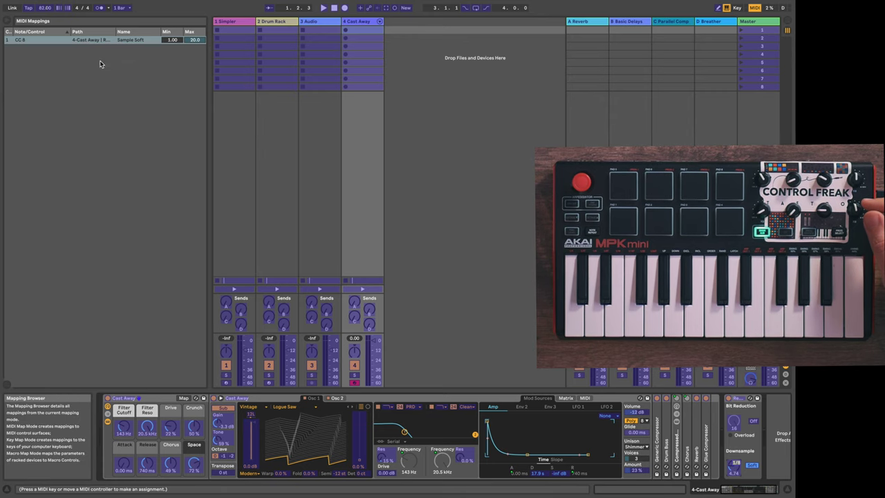
# Select the CC 8 Downsample mapping and exit MIDI Map Mode
pyautogui.click(47, 42)
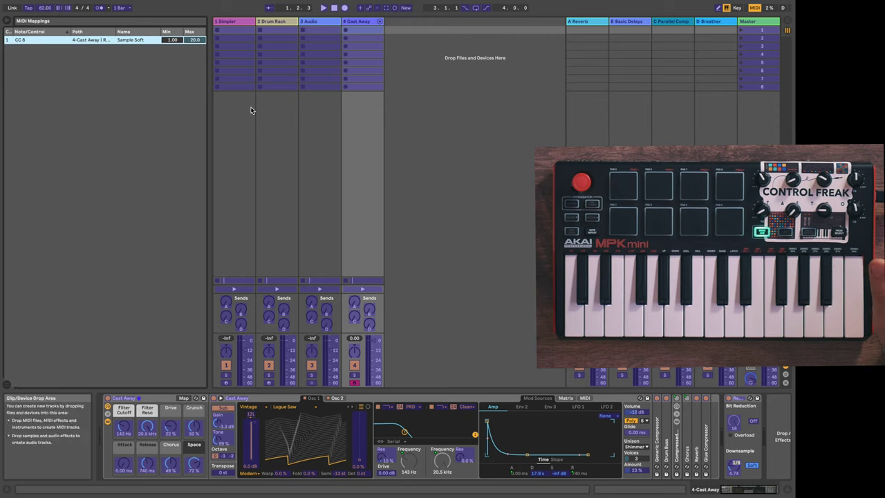
pyautogui.click(750, 9)
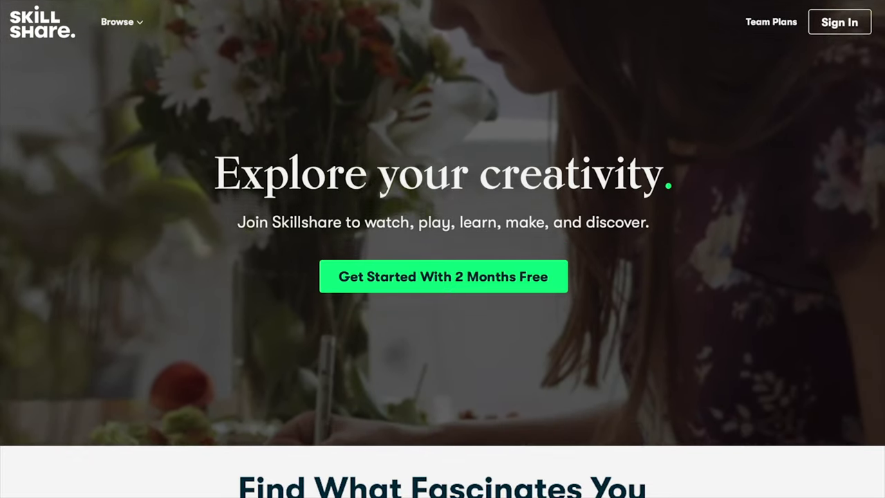
# Scroll through the Skillshare Instagram-Worthy Photography class page
pyautogui.scroll(-4, 442, 249)
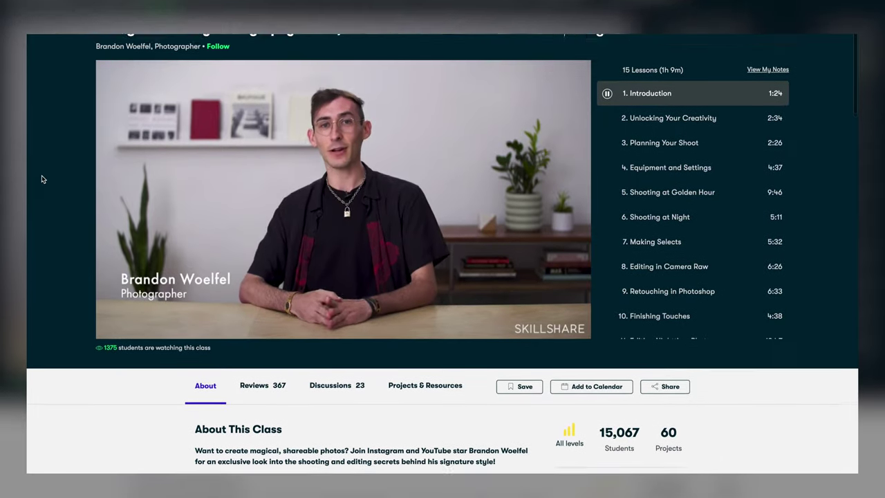
pyautogui.scroll(-2, 42, 179)
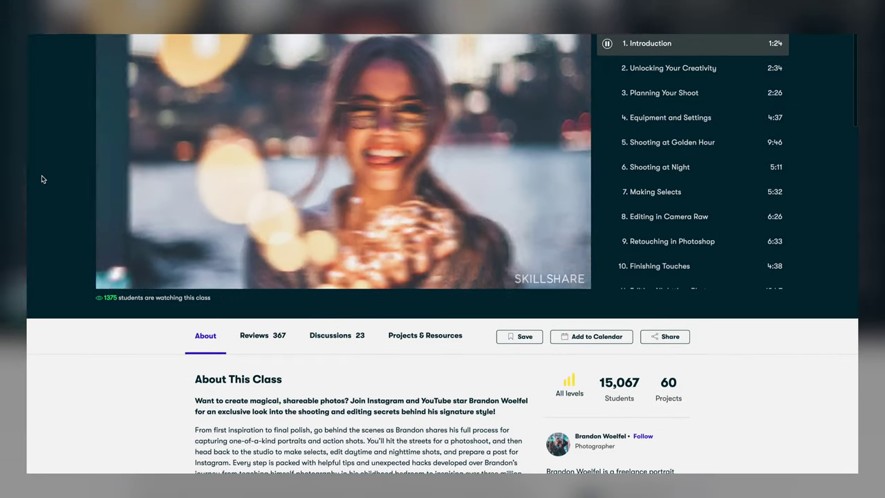
pyautogui.scroll(-3, 42, 179)
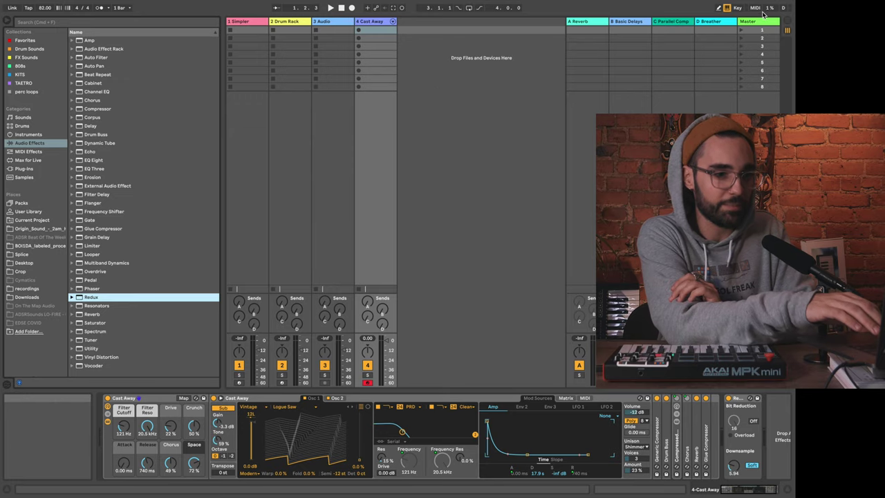
# Map the sustain pedal (CC 27) to the Session Record button
pyautogui.click(754, 8)
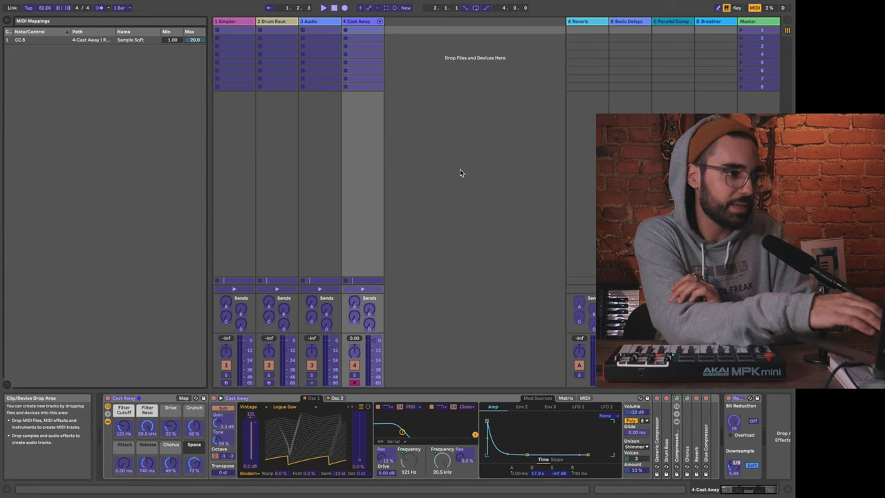
pyautogui.click(396, 12)
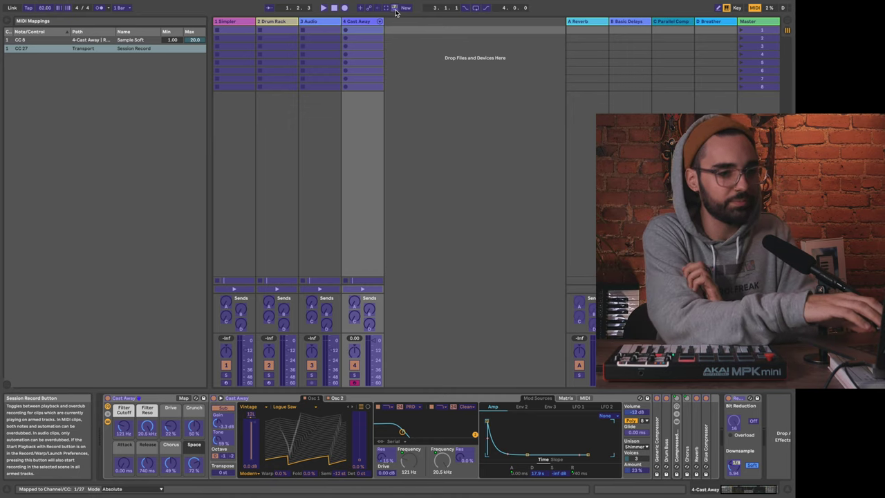
pyautogui.click(754, 8)
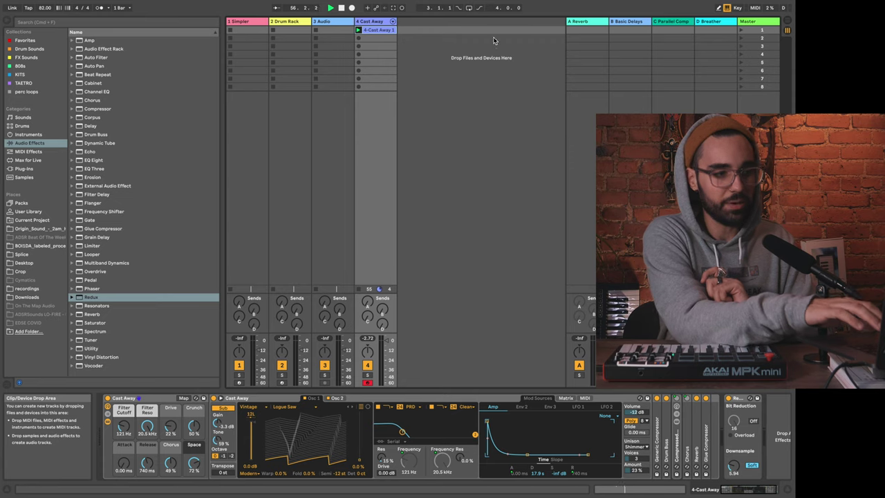
# Map CC 5 to Cast Away's Filter Cutoff macro and select its mapping row
pyautogui.click(754, 7)
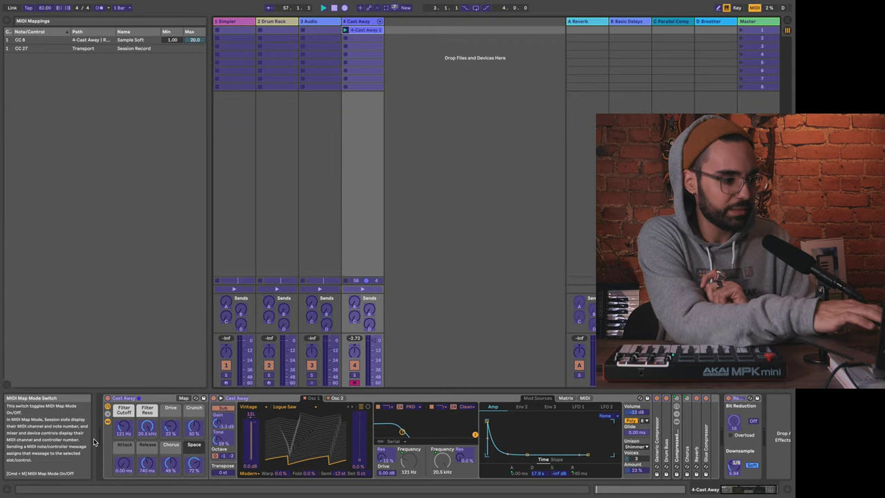
pyautogui.click(125, 427)
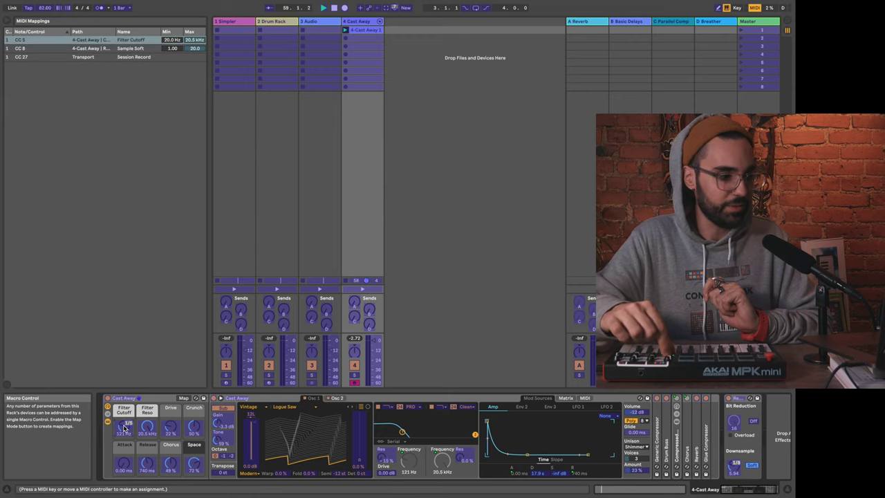
pyautogui.click(67, 57)
pyautogui.click(67, 50)
pyautogui.click(58, 43)
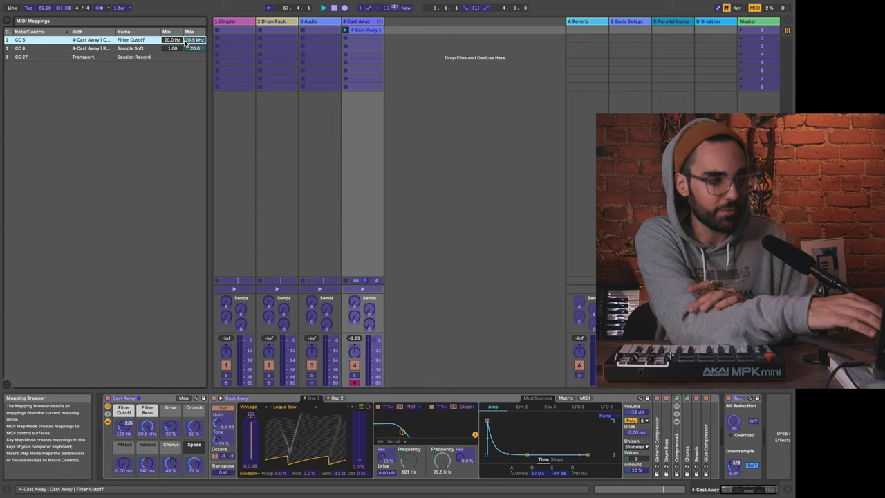
# Limit the CC 5 Filter Cutoff range to 233 Hz minimum and 5.23 kHz maximum
pyautogui.moveTo(194, 40); pyautogui.dragTo(195, 52)
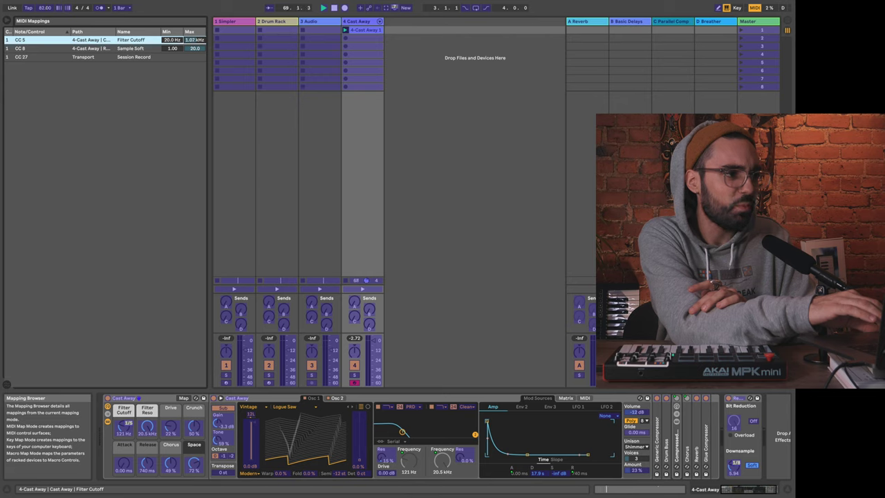
pyautogui.moveTo(194, 40); pyautogui.dragTo(194, 37)
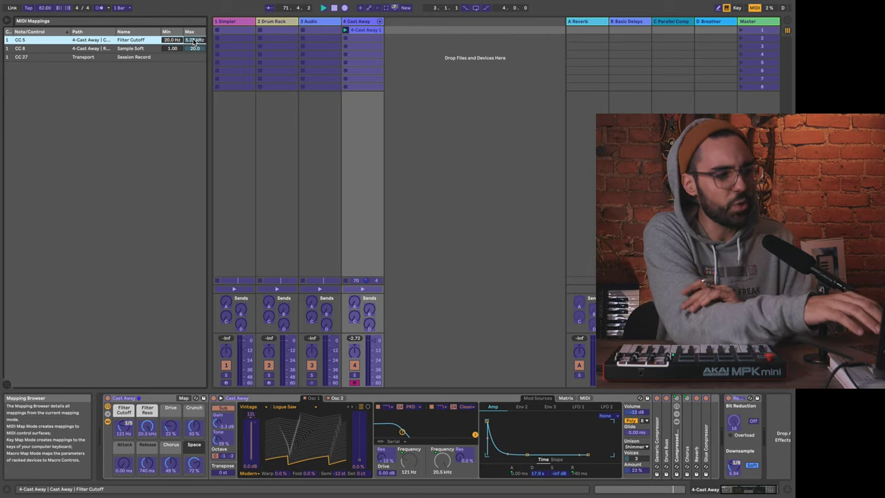
pyautogui.click(194, 40)
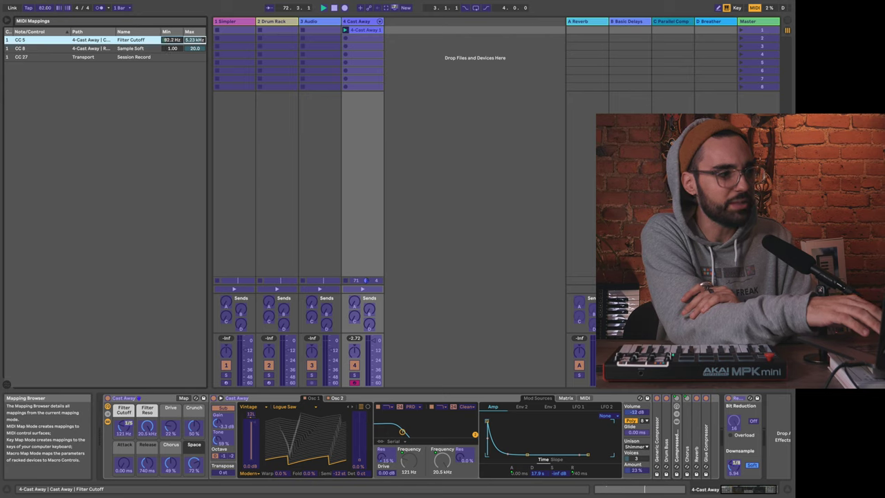
pyautogui.press('Down')
pyautogui.press('Down')
pyautogui.press('Down')
pyautogui.press('Down')
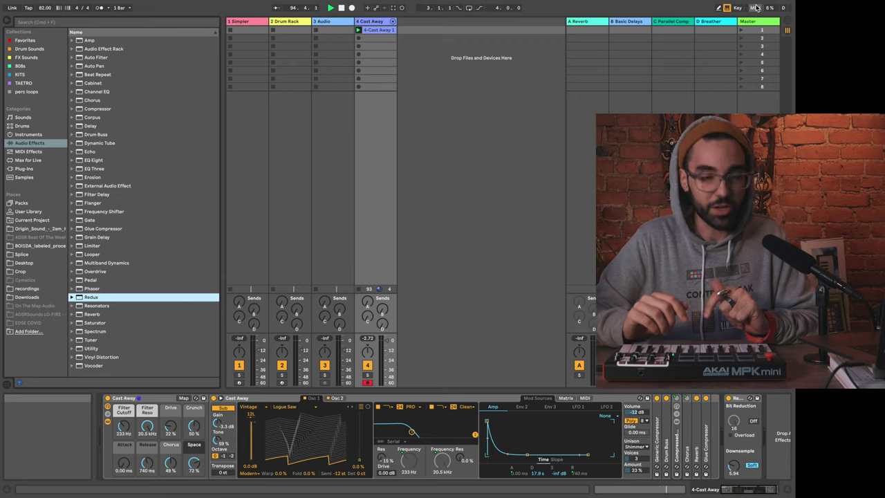
pyautogui.click(756, 7)
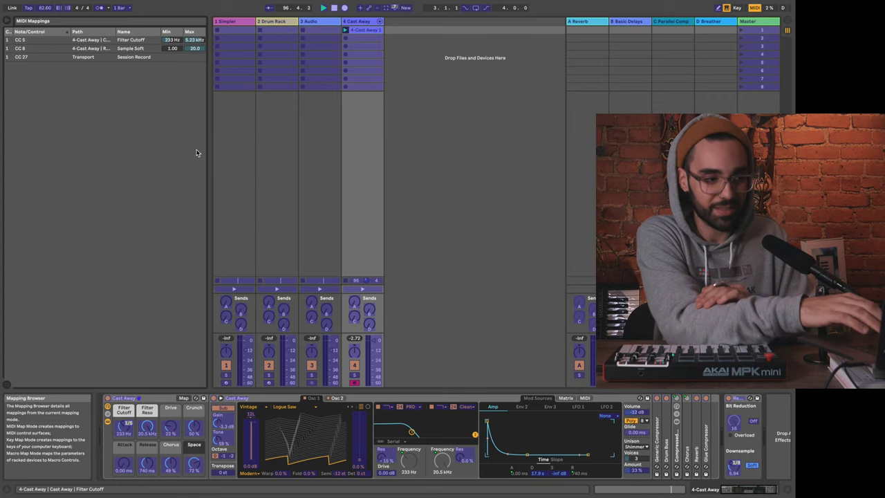
# Map CC 1 to Cast Away's track volume, test it, and cap its maximum at 0.0 dB
pyautogui.click(373, 343)
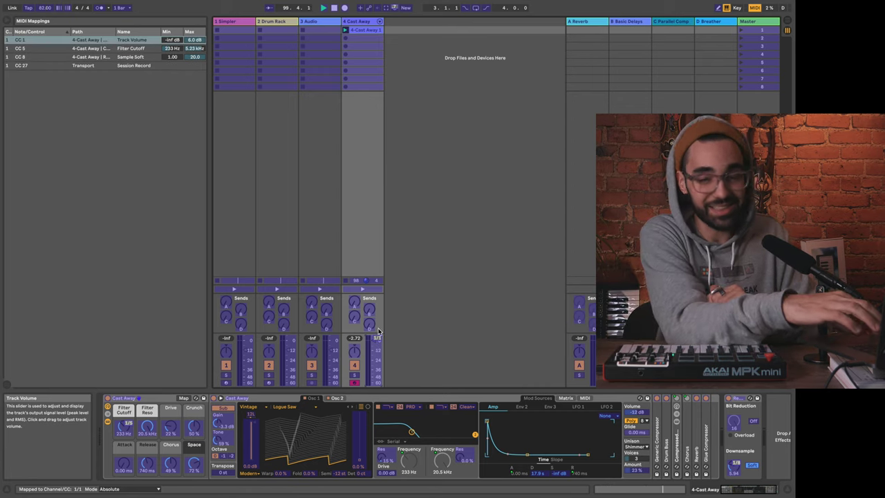
pyautogui.click(755, 8)
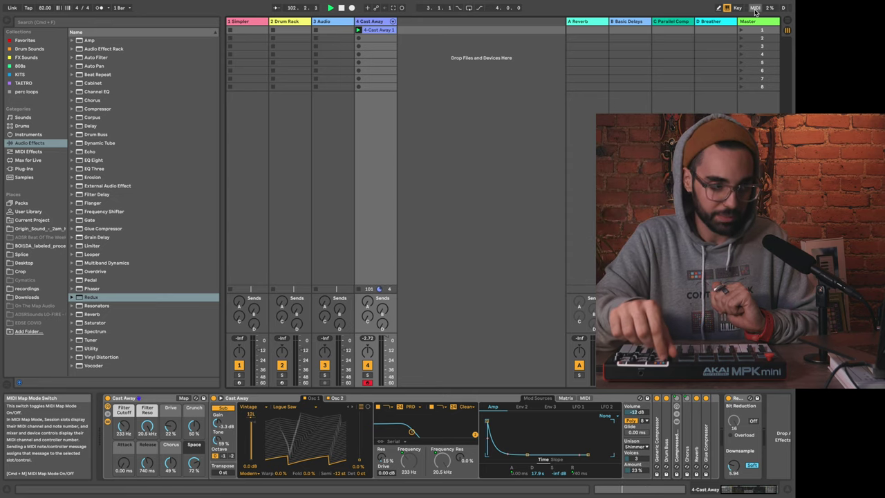
pyautogui.click(755, 8)
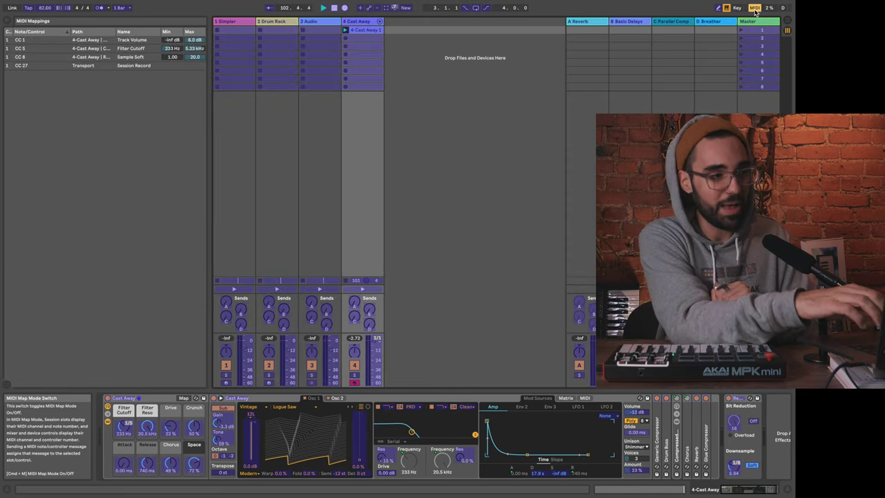
pyautogui.click(195, 40)
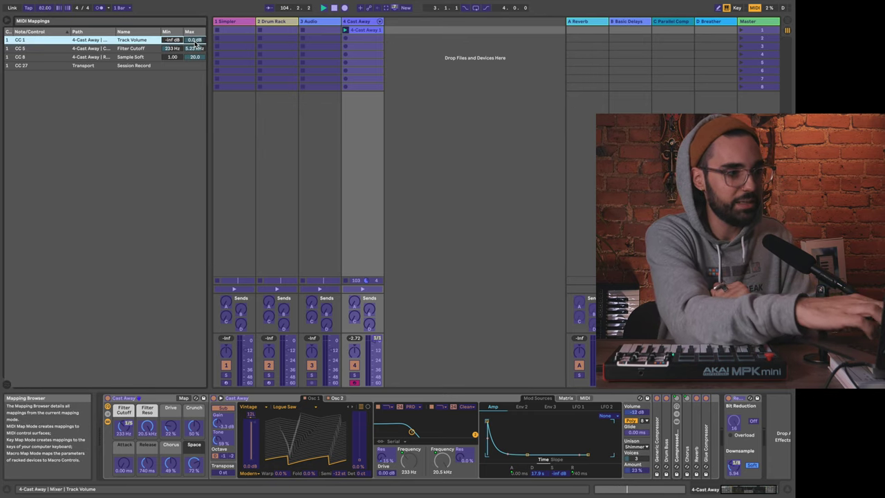
pyautogui.click(755, 7)
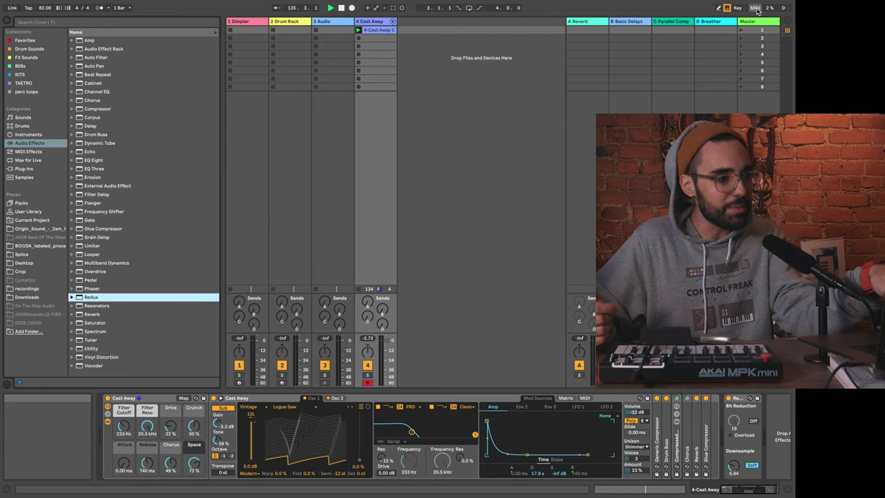
pyautogui.click(756, 8)
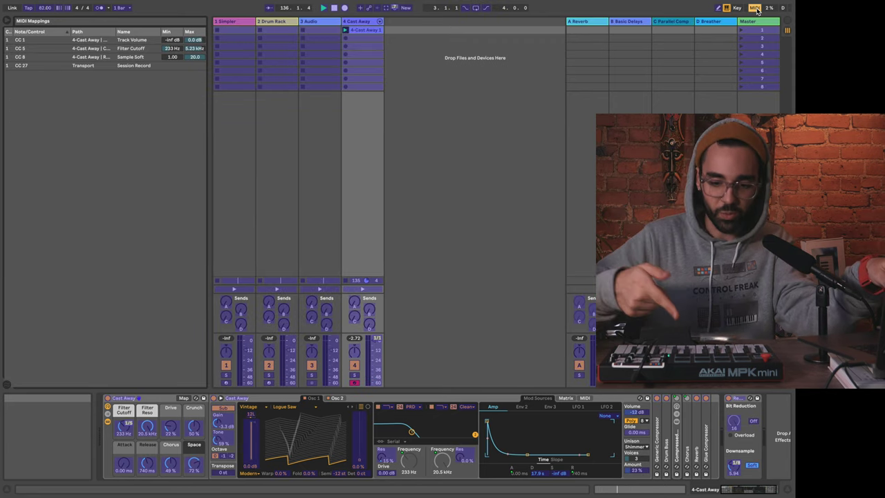
# Delete the CC 27 mapping from the Session Record button and leave MIDI Map Mode
pyautogui.click(396, 10)
pyautogui.rightClick(396, 11)
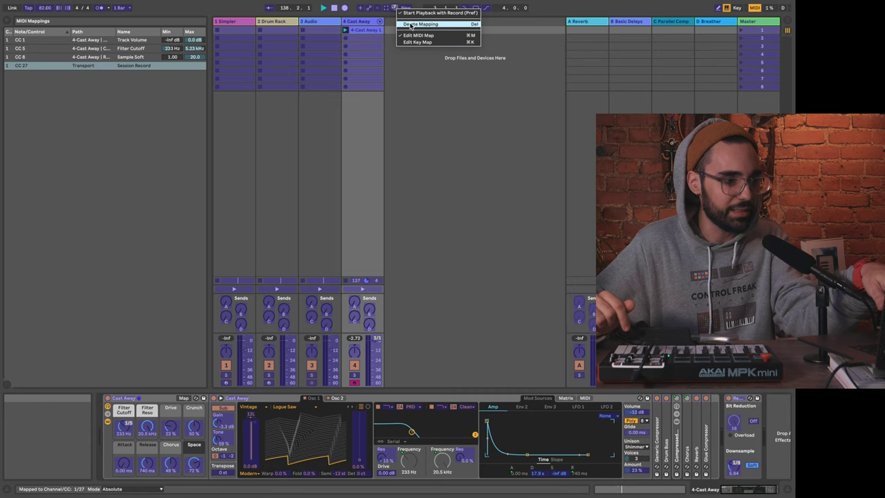
pyautogui.click(408, 24)
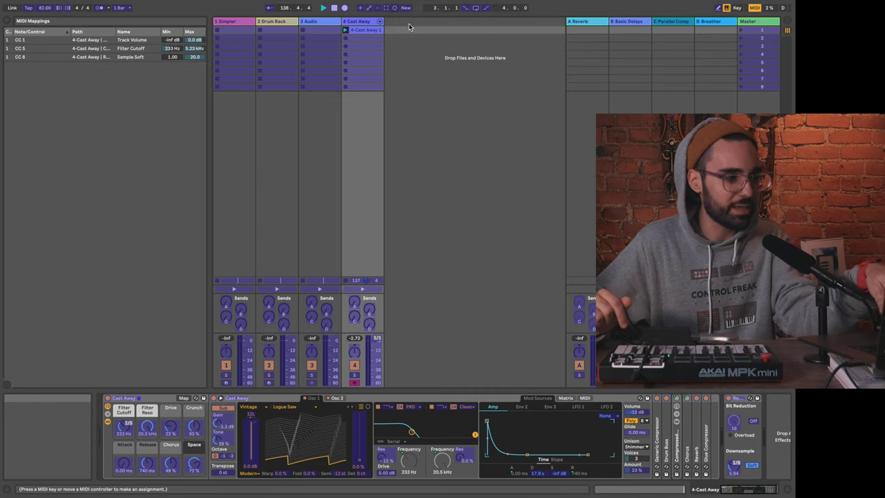
pyautogui.click(124, 58)
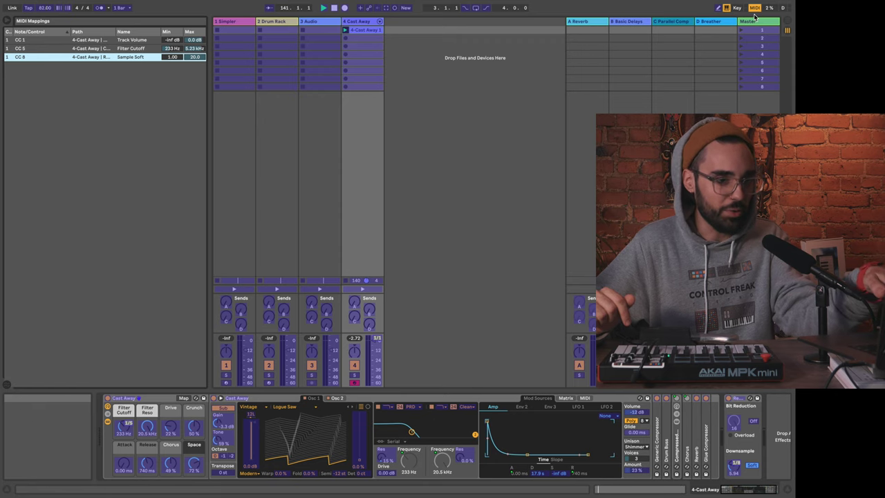
pyautogui.click(754, 8)
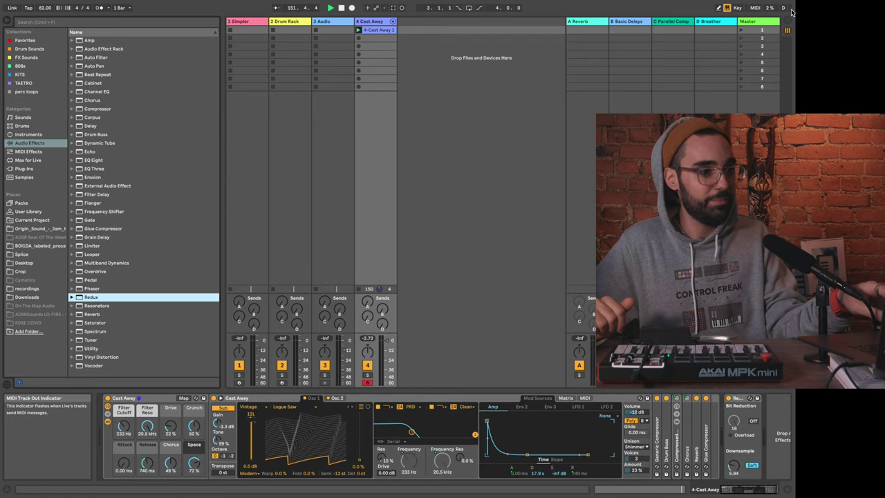
# Map the sustain pedal (CC 64) to Session Record, then exit MIDI Map Mode
pyautogui.click(753, 9)
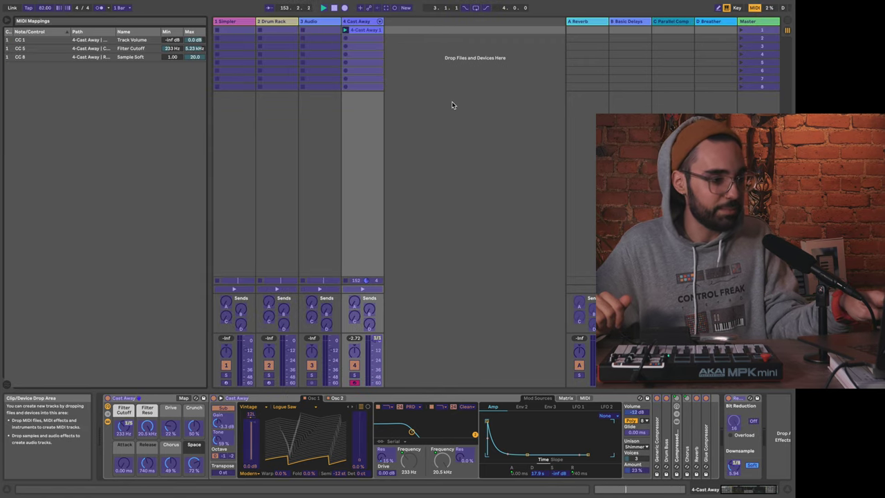
pyautogui.click(394, 9)
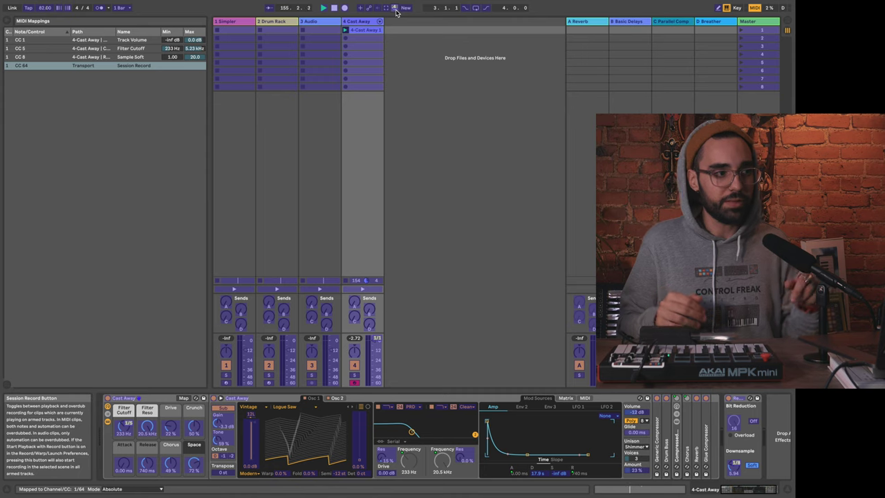
pyautogui.click(754, 8)
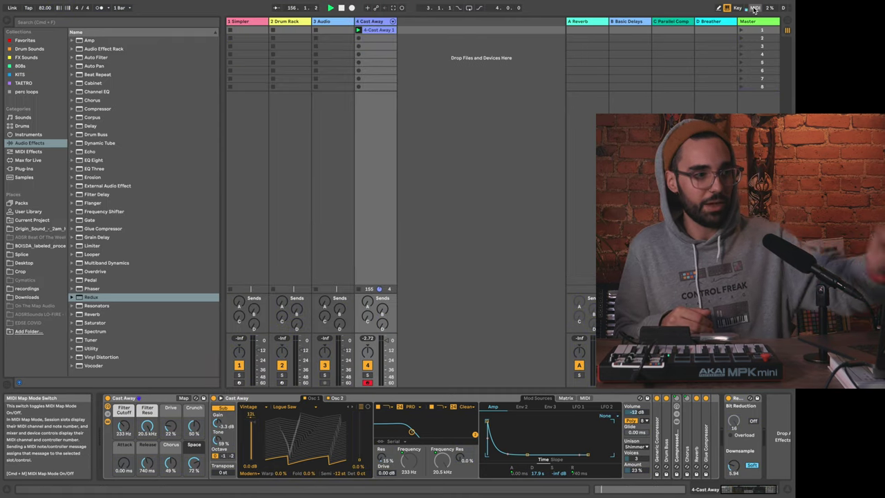
# Select the second empty clip slot on the Cast Away track as the recording target
pyautogui.click(385, 39)
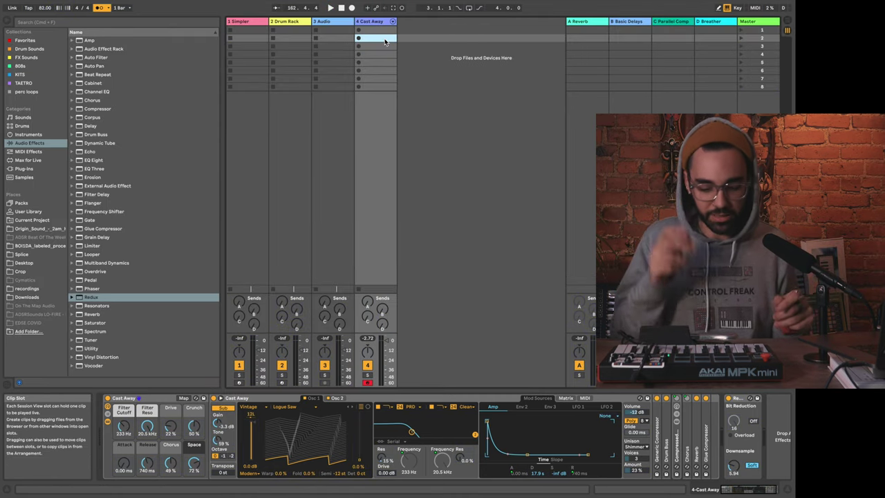